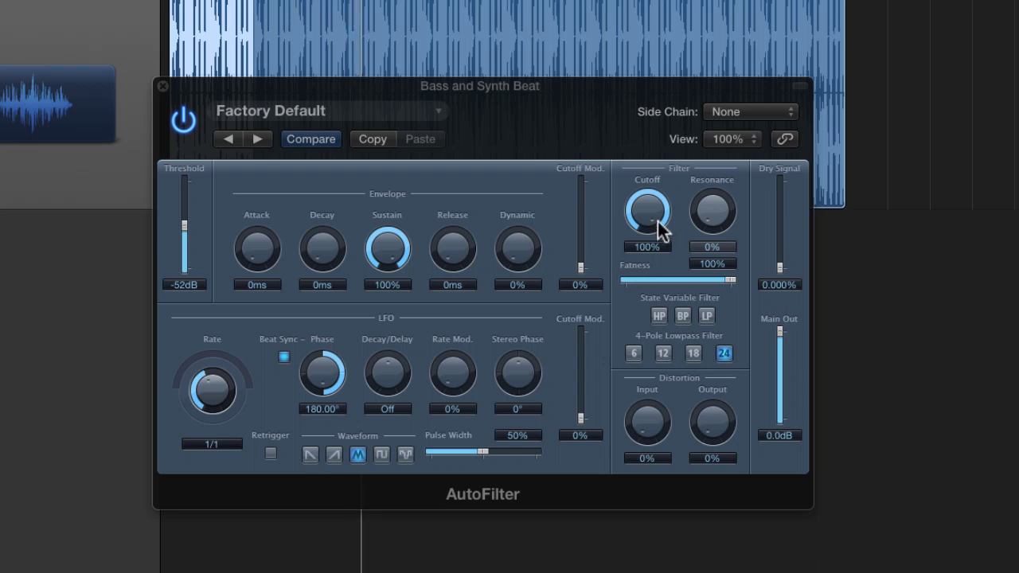
left_click_drag(658, 223, 649, 84)
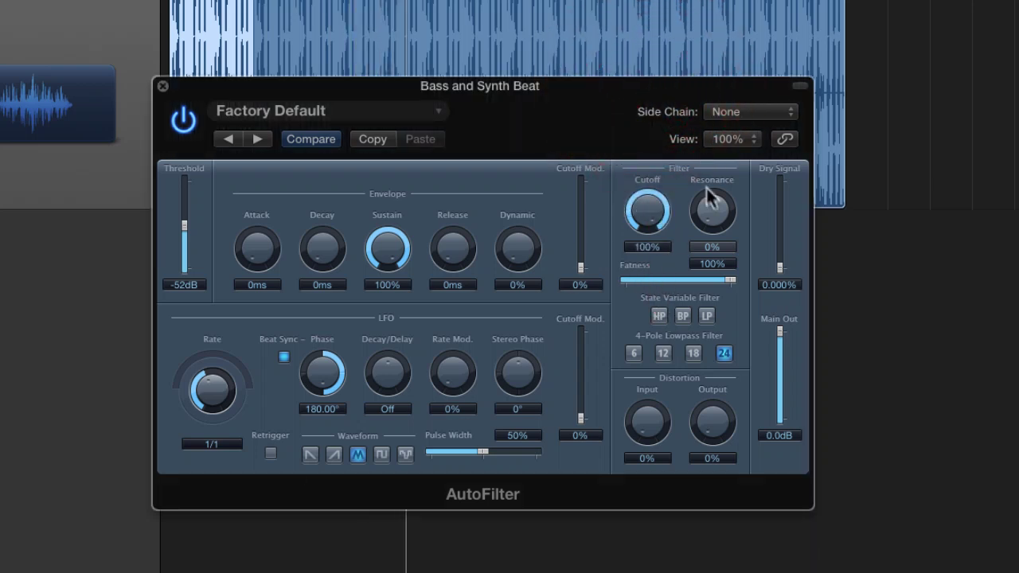
left_click_drag(712, 199, 719, 143)
left_click_drag(647, 211, 657, 238)
left_click_drag(729, 281, 537, 287)
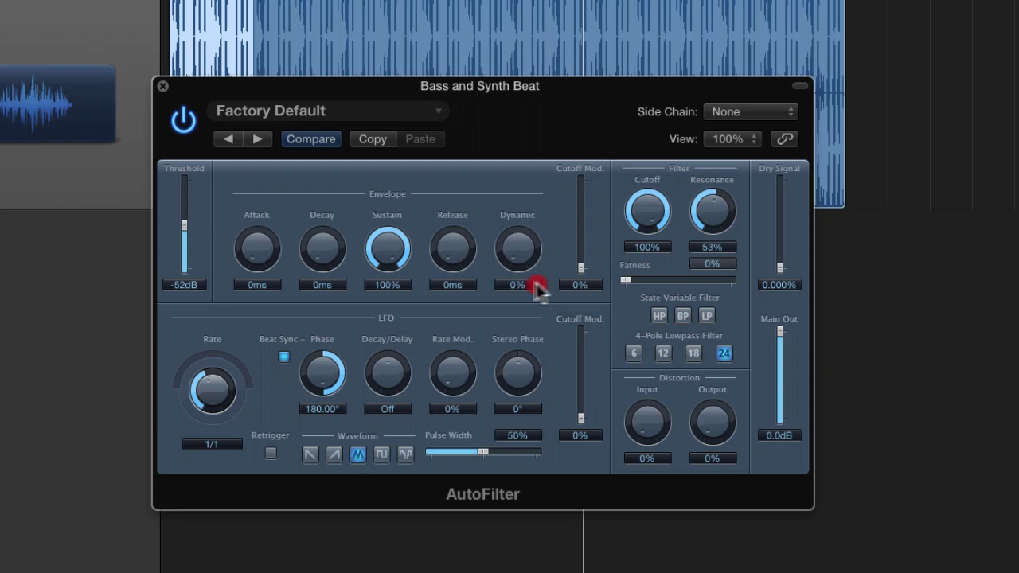
left_click_drag(648, 209, 668, 263)
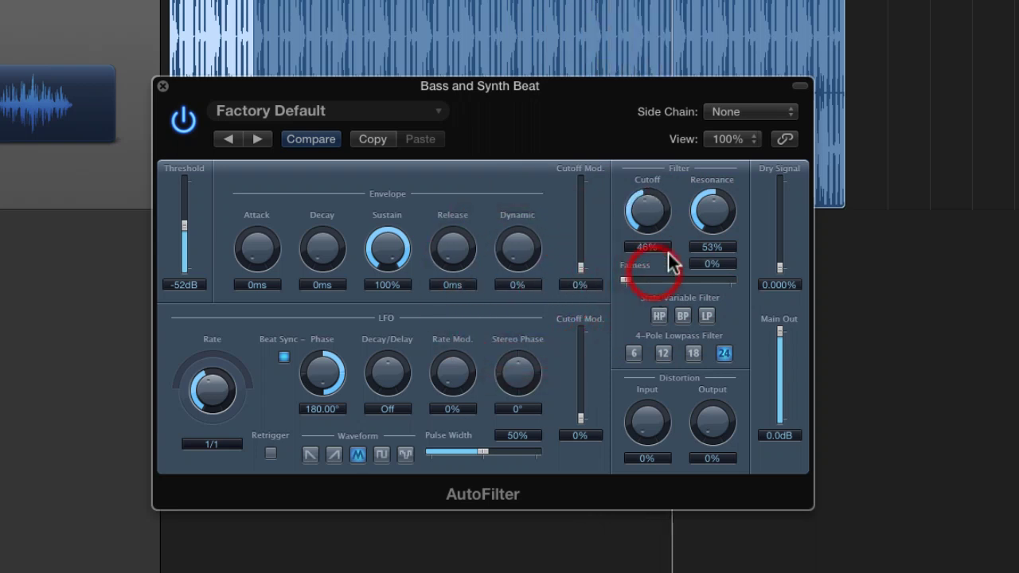
left_click_drag(705, 204, 705, 357)
left_click_drag(650, 211, 653, 56)
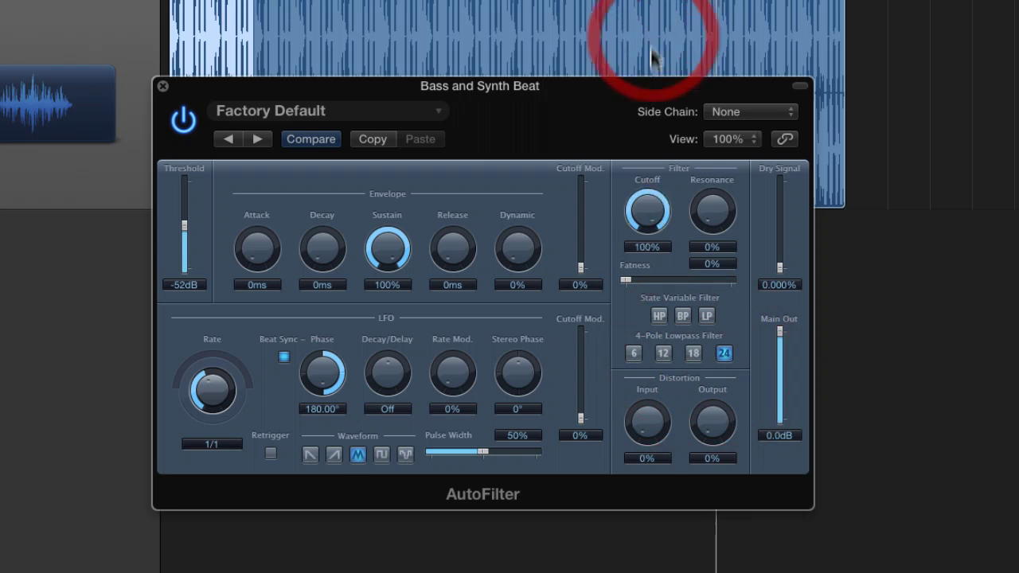
left_click_drag(718, 204, 716, 325)
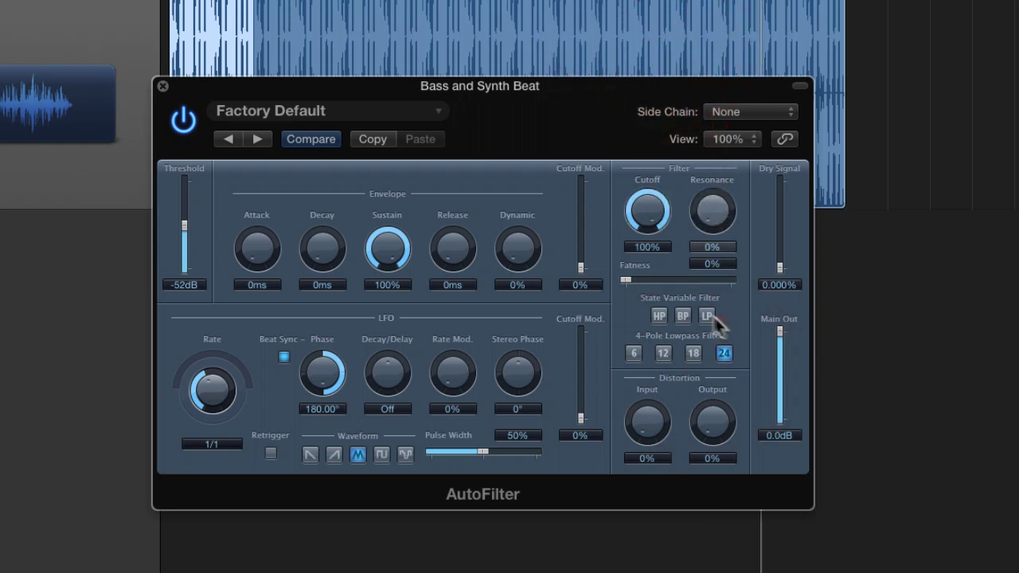
left_click_drag(627, 280, 830, 279)
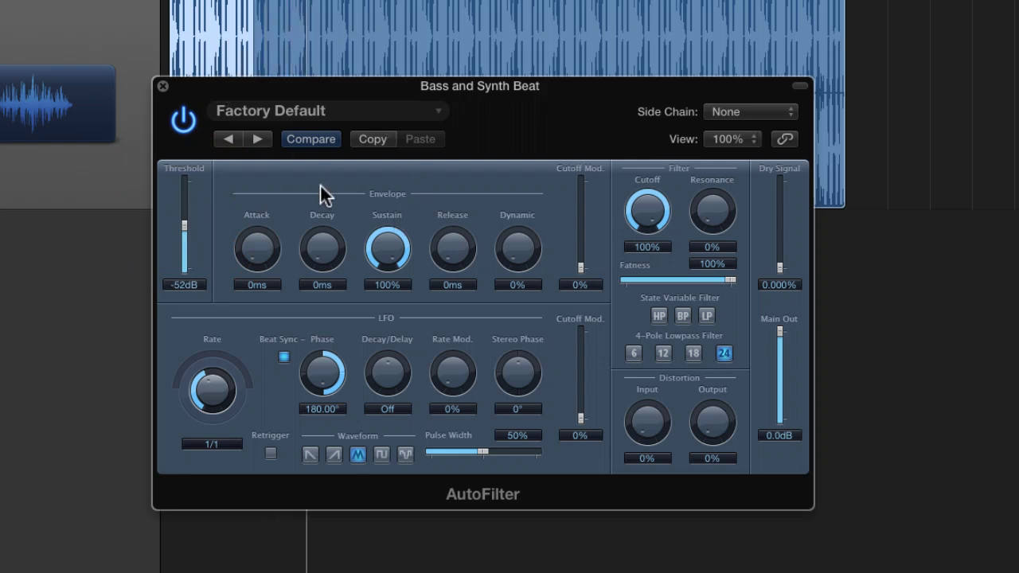
- Lengthen the attack, raise envelope cutoff modulation, and set the base cutoff just above 0%
left_click_drag(267, 238, 271, 134)
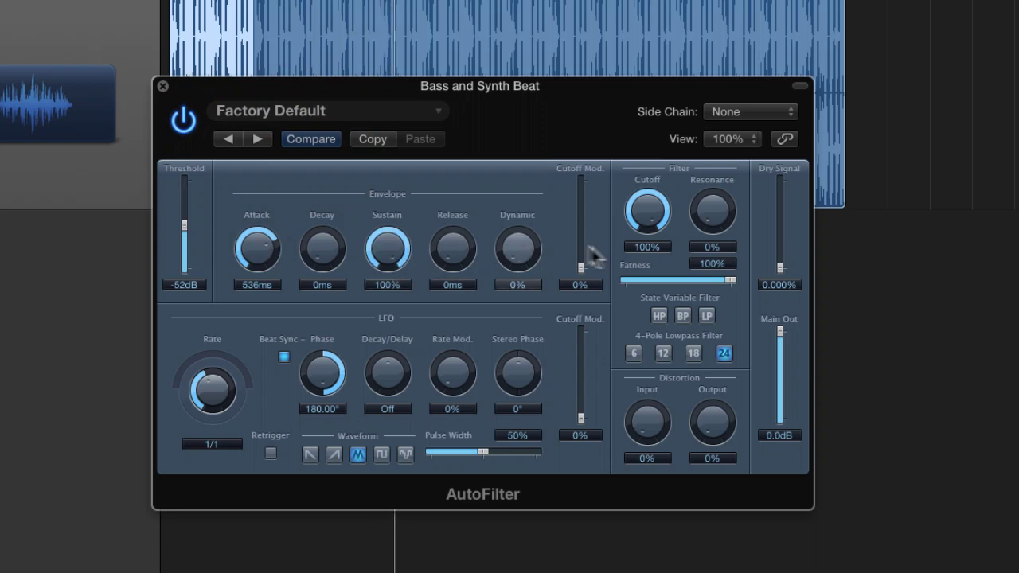
left_click_drag(578, 263, 580, 203)
left_click_drag(646, 213, 651, 341)
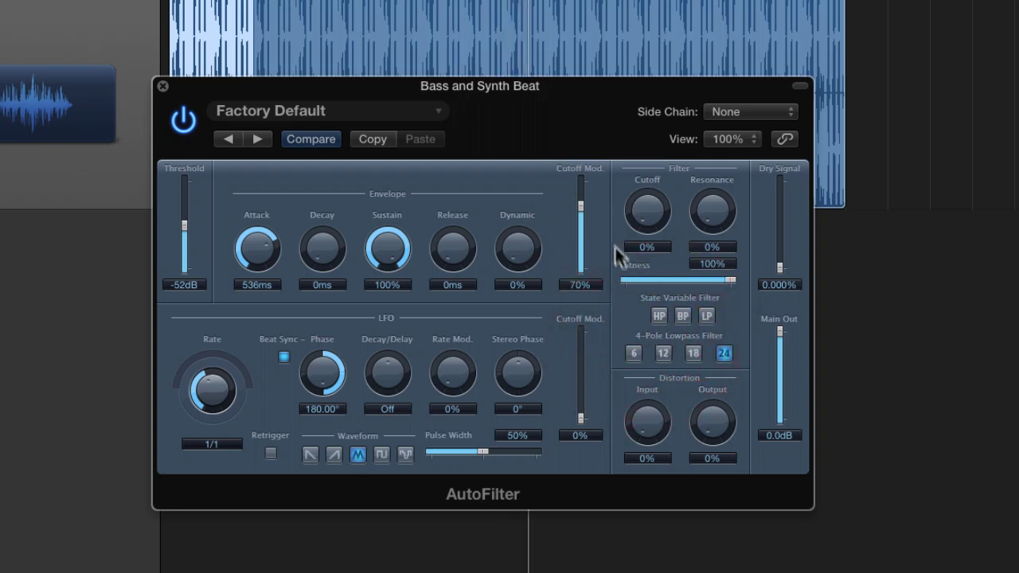
left_click(580, 202)
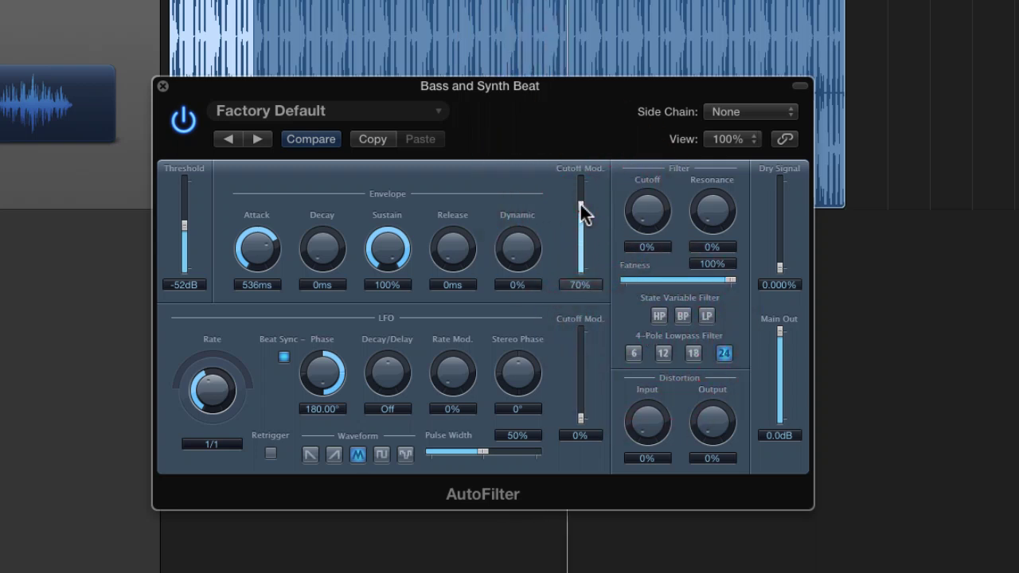
left_click_drag(579, 202, 580, 203)
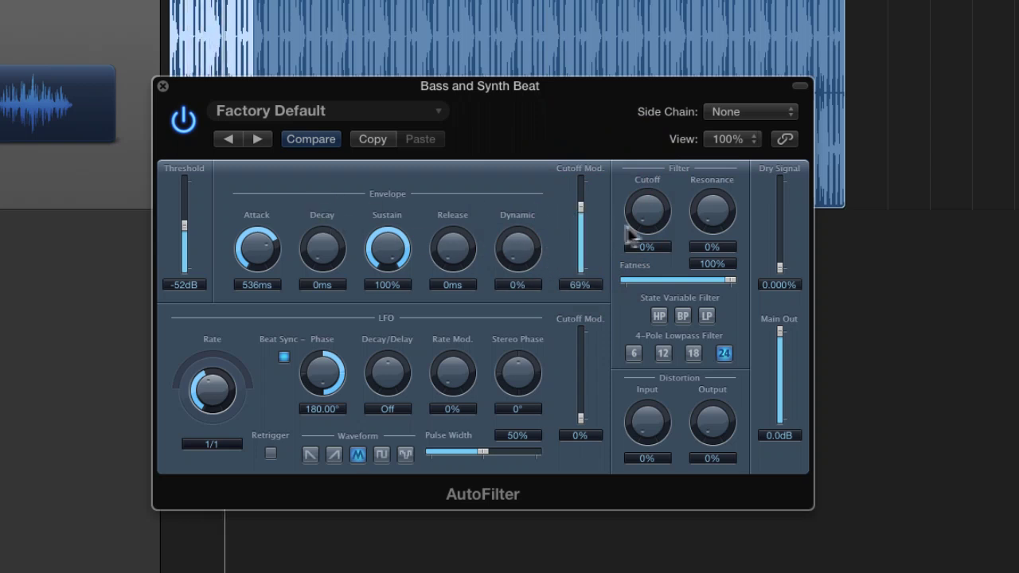
left_click_drag(650, 208, 650, 191)
- Set cutoff 17%, release 472ms, decay 148ms, cutoff mod 95%, attack ~904ms, and add resonance
left_click_drag(452, 247, 457, 166)
left_click_drag(319, 244, 325, 200)
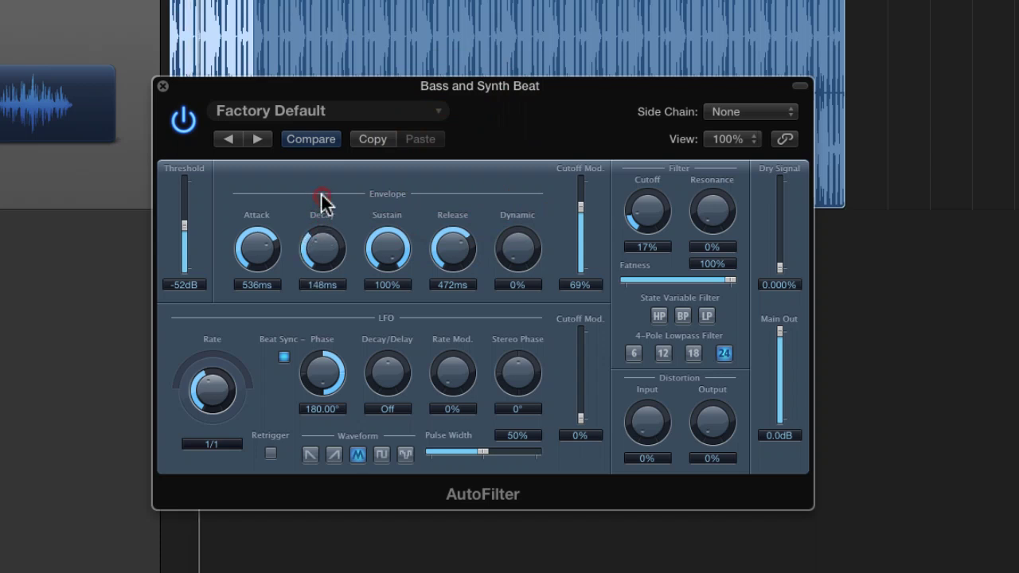
left_click_drag(271, 249, 274, 223)
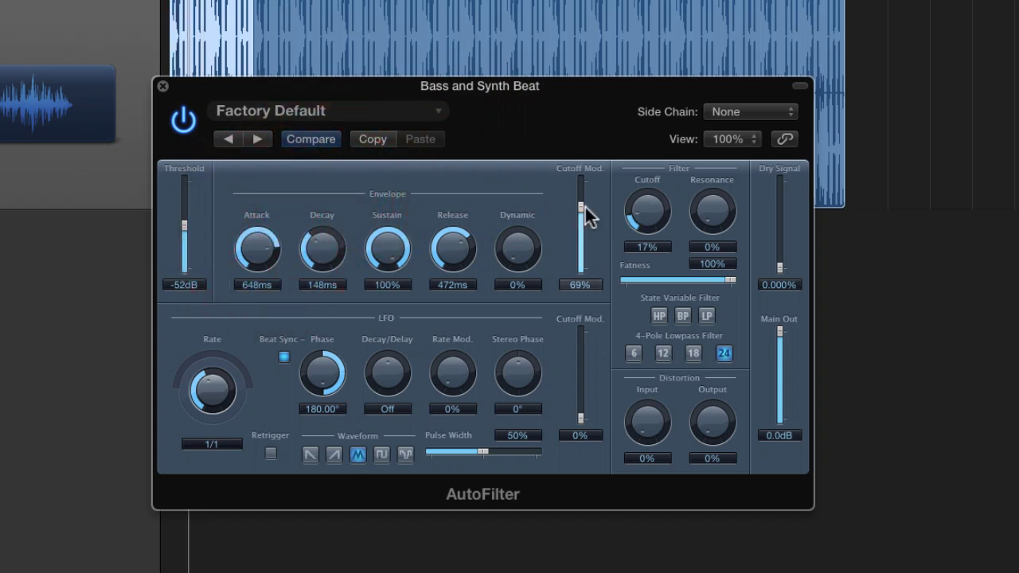
left_click_drag(579, 187, 580, 187)
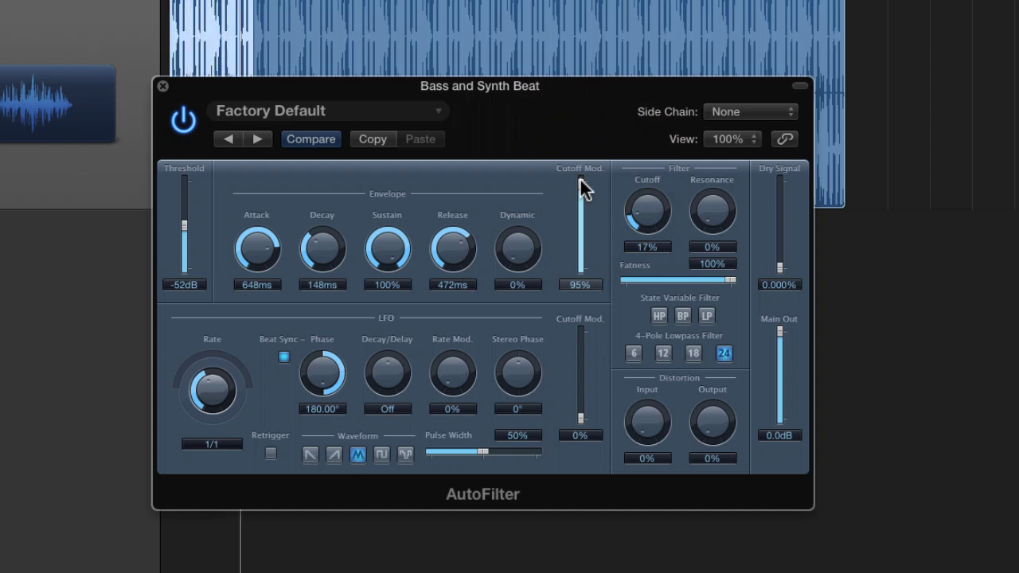
mouse_move(249, 232)
left_mouse_down()
mouse_move(246, 223)
mouse_move(265, 231)
left_mouse_up()
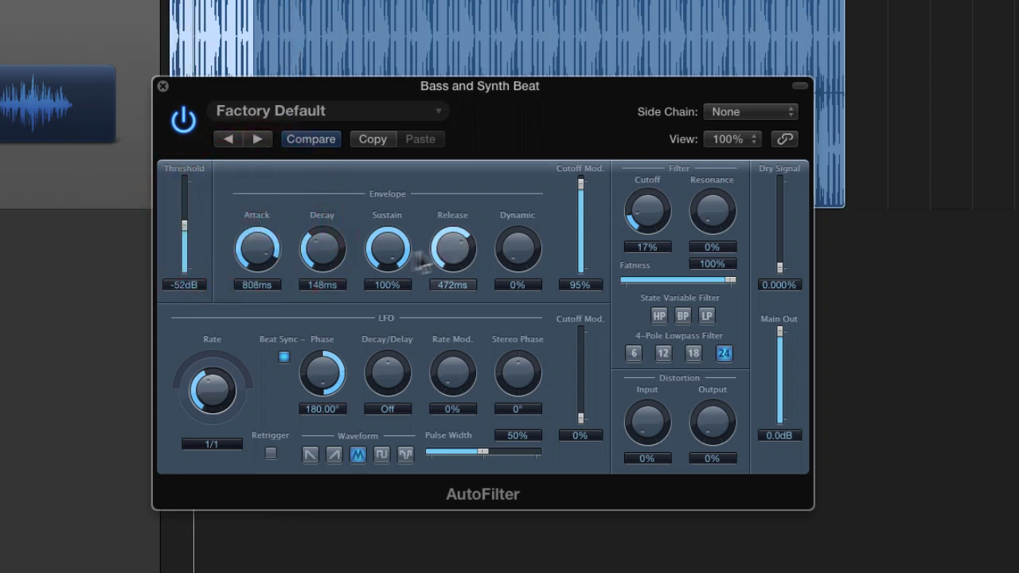
left_click_drag(256, 255, 261, 253)
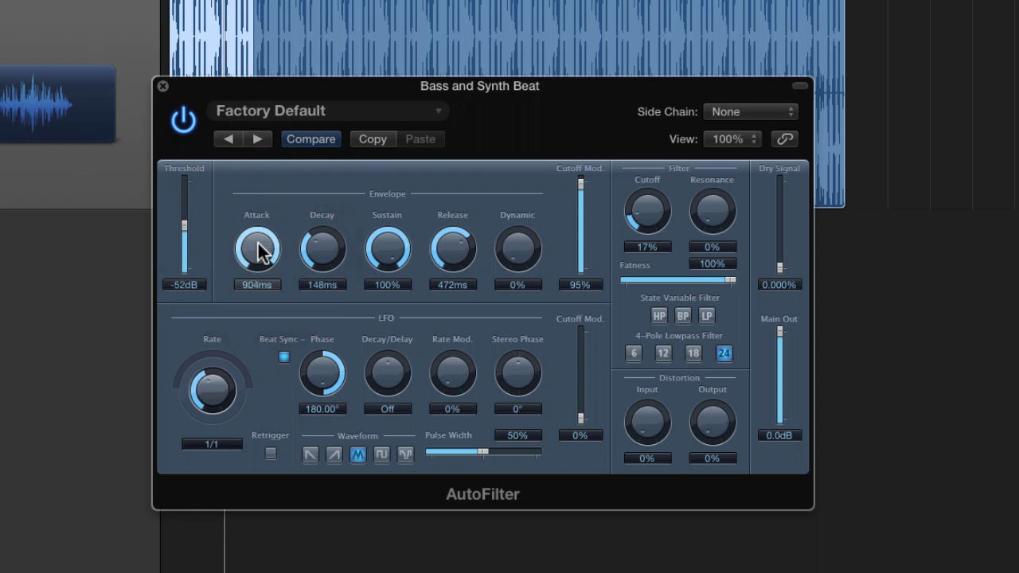
left_click_drag(716, 209, 720, 142)
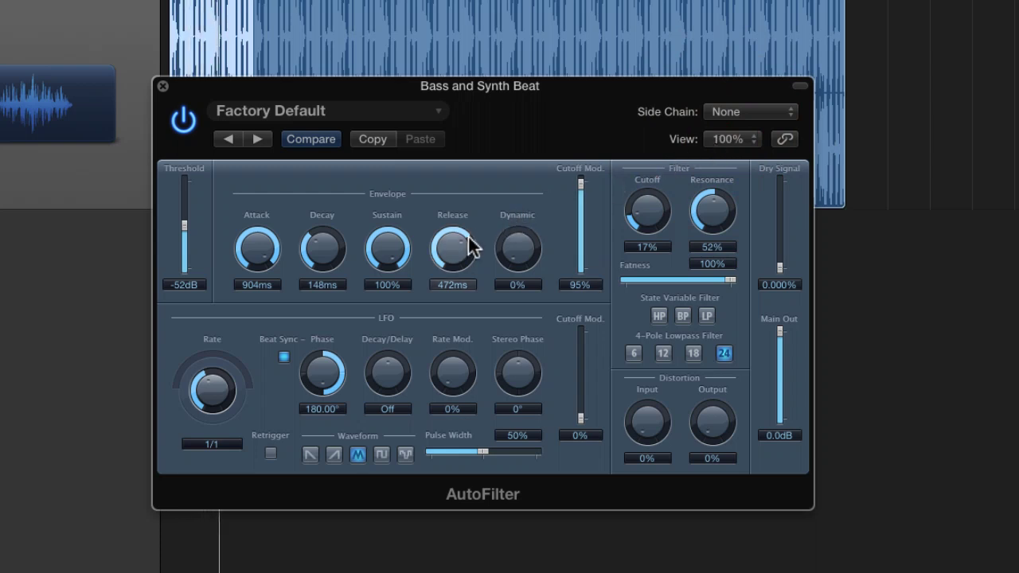
- Set the envelope decay to 180ms and the sustain to 37%
left_click_drag(326, 243, 332, 241)
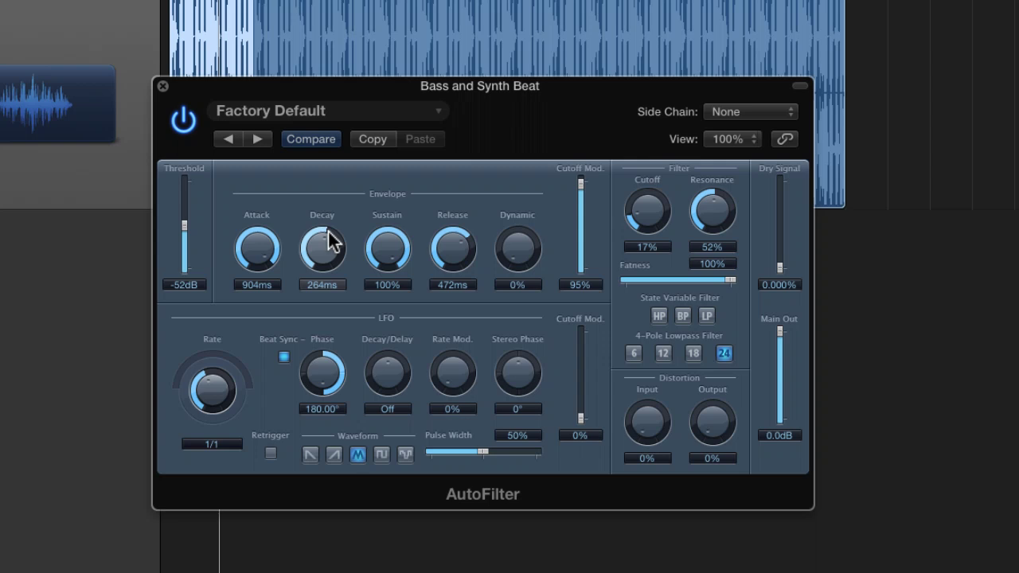
left_click_drag(375, 257, 377, 320)
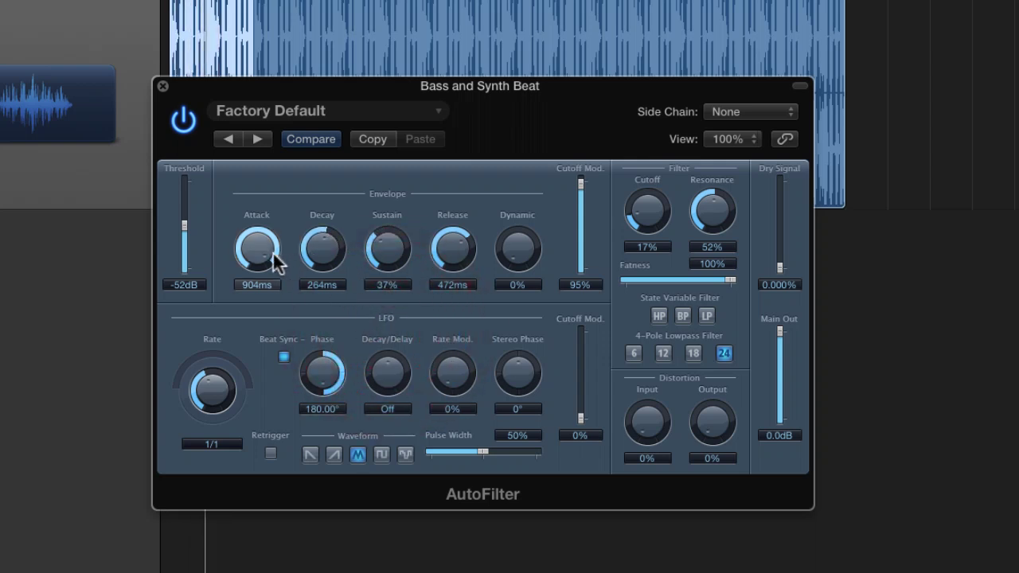
left_click_drag(333, 255, 328, 264)
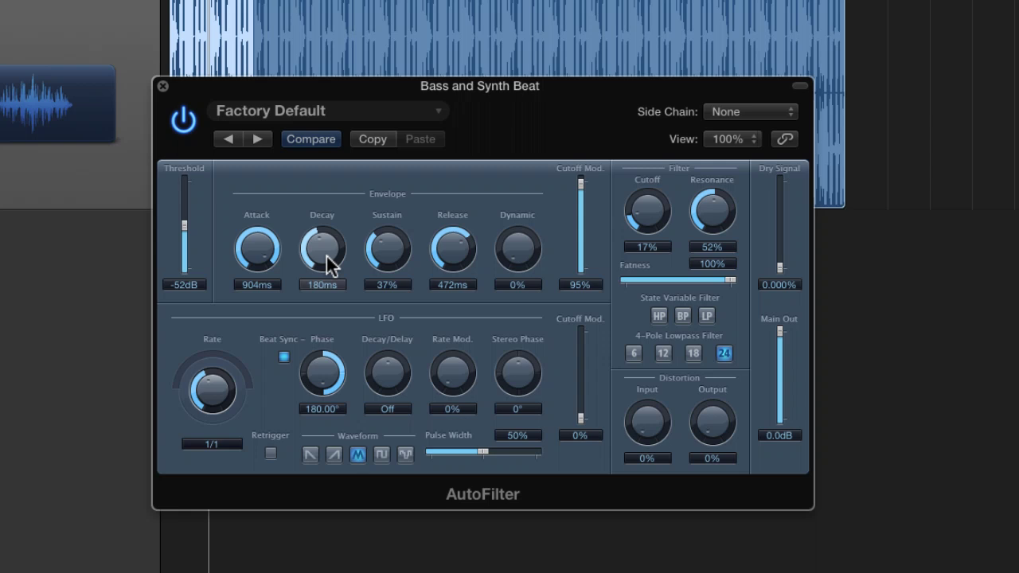
- Start raising the envelope's Dynamic amount
left_click_drag(504, 257, 522, 130)
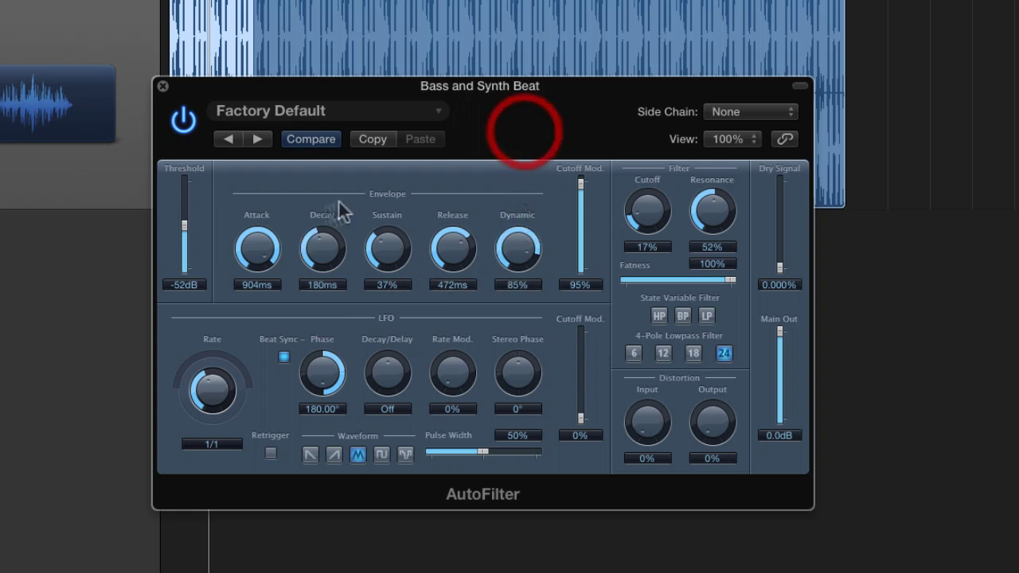
- Set Attack, Decay and Release to 0ms, Sustain and Dynamic to 100%, Cutoff Mod 94%
left_click(256, 247, "alt")
left_click_drag(410, 258, 376, 49)
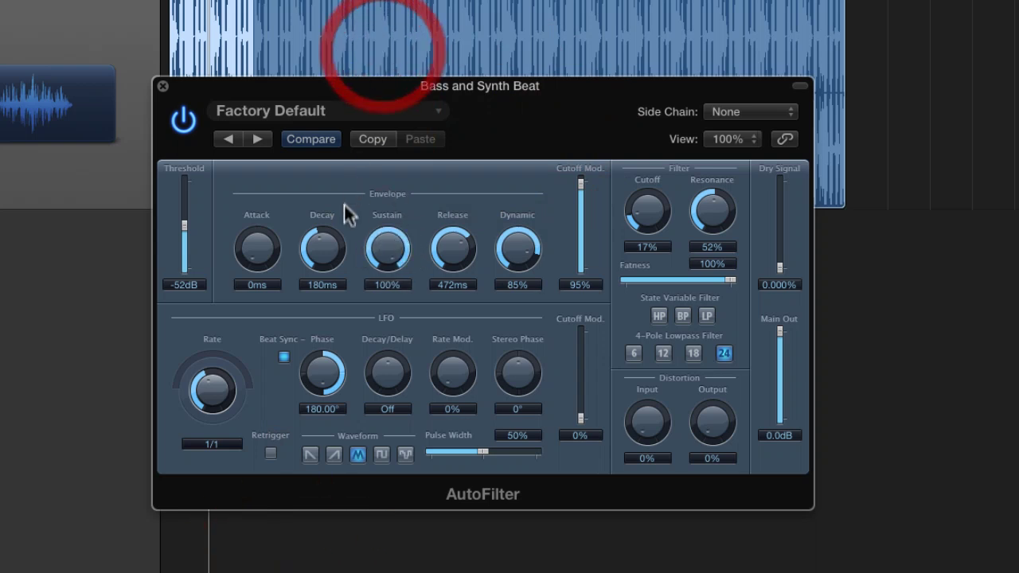
left_click_drag(346, 212, 350, 454)
left_click_drag(450, 266, 470, 364)
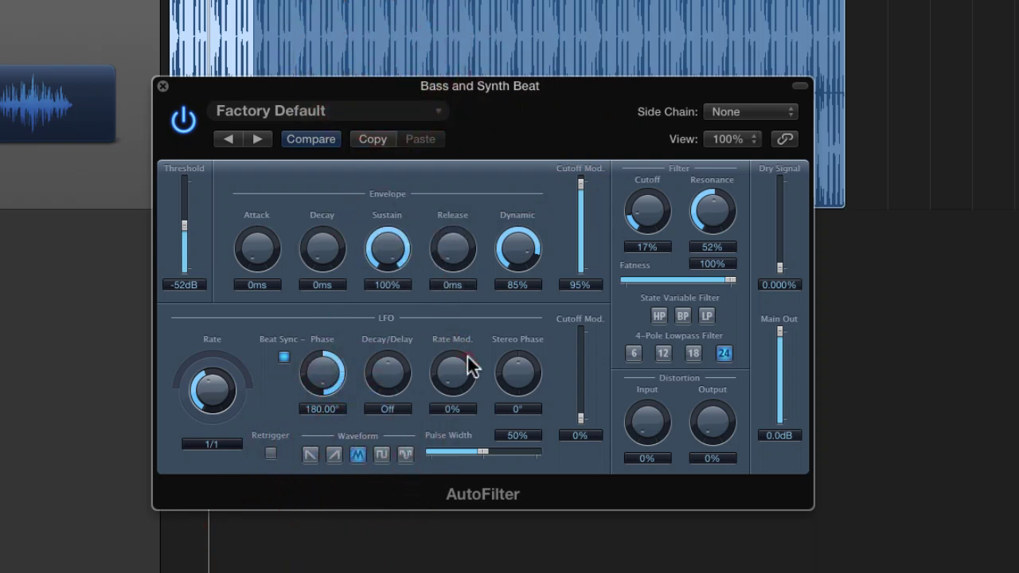
left_click_drag(518, 268, 515, 227)
left_click(583, 186)
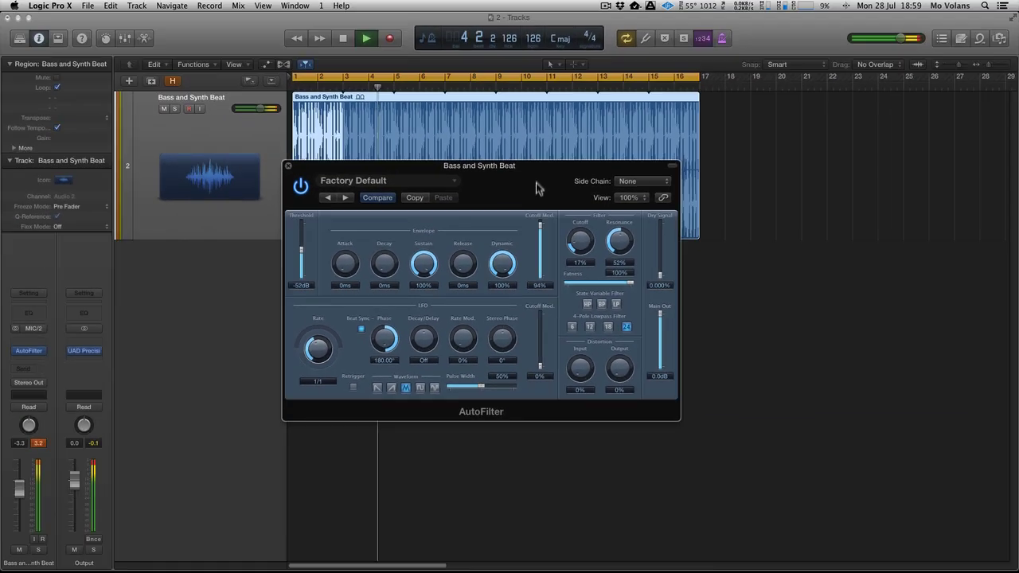
- Shorten the cycle range to bars 1–3 and zoom the arrangement to fit it
left_click_drag(571, 126, 573, 342)
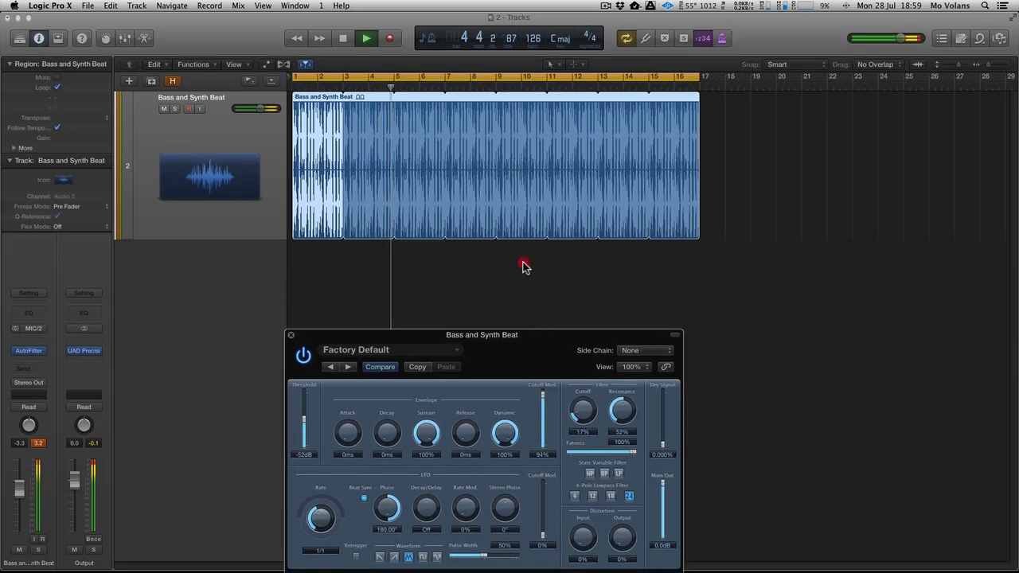
left_click(523, 262)
key("super+Right")
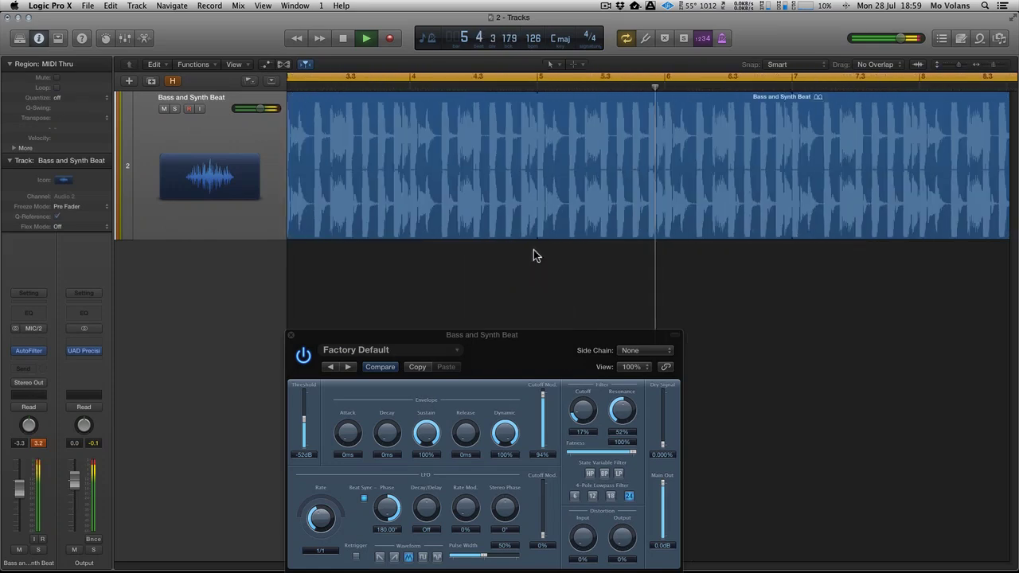
key("z")
left_click_drag(966, 74, 379, 95)
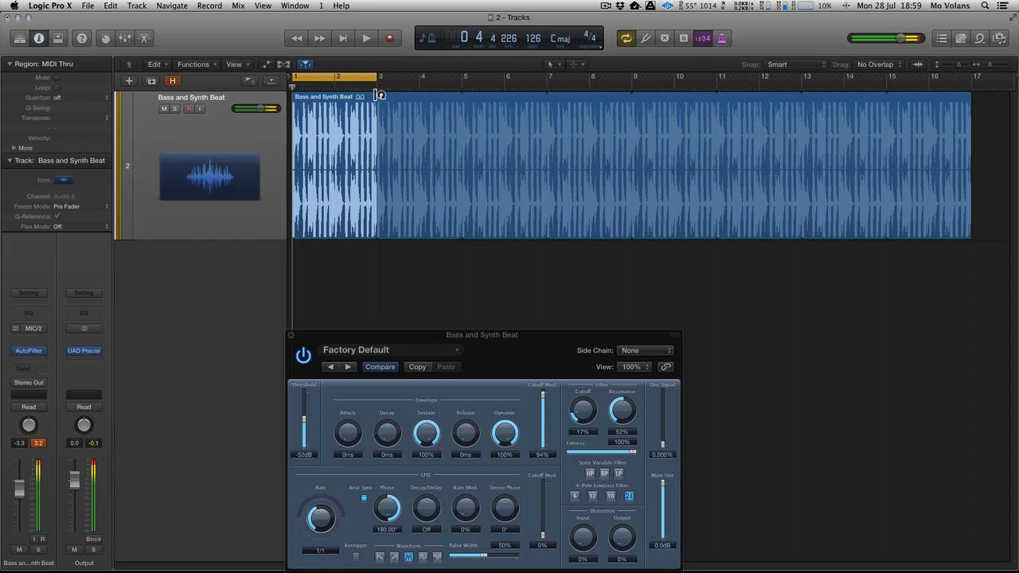
key("z")
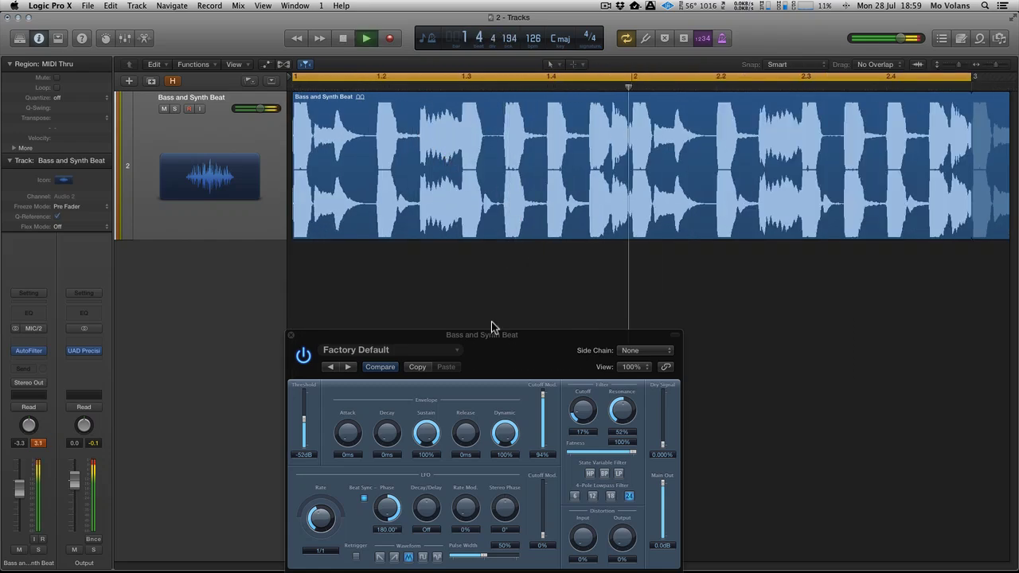
left_click_drag(485, 335, 566, 256)
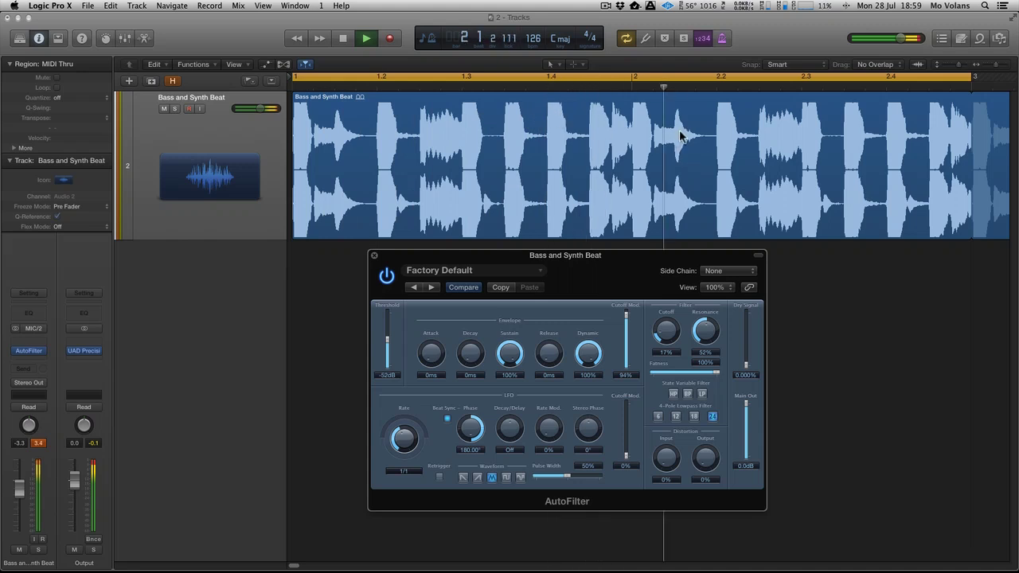
- Raise the Threshold through -26dB and -18dB to -14dB, and drop Cutoff to 0%
left_click(388, 323)
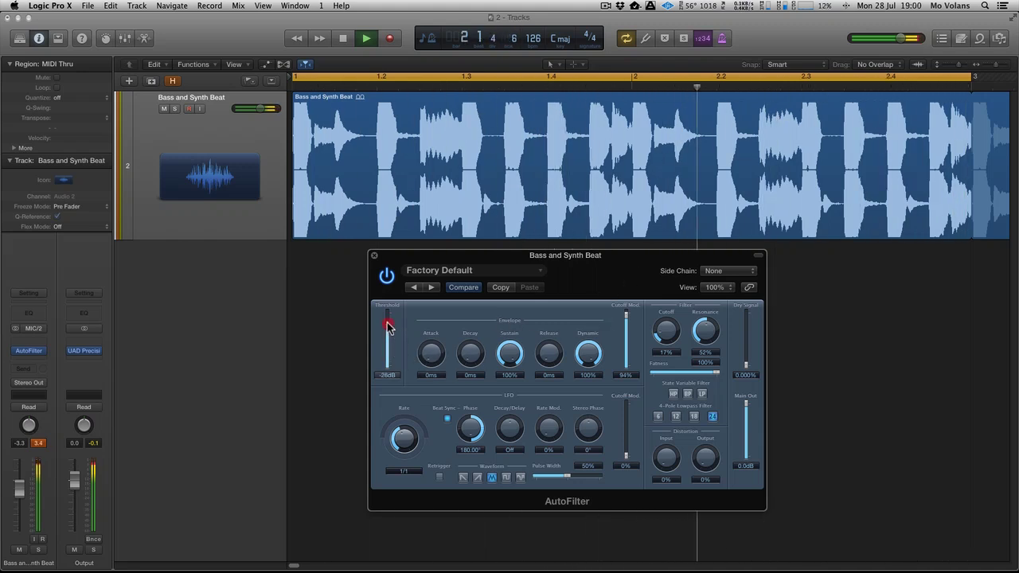
left_click(388, 321)
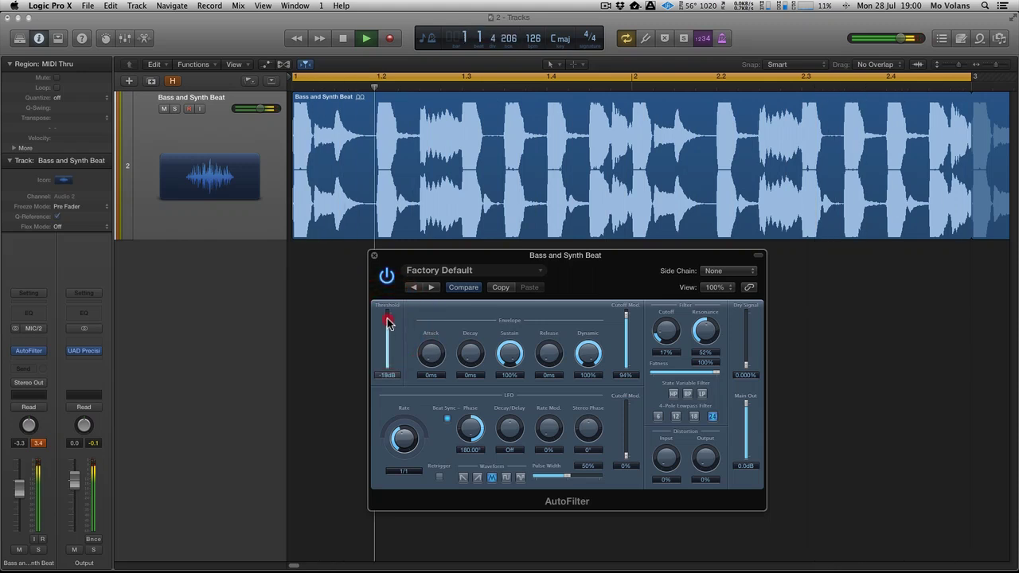
left_click_drag(388, 322, 387, 320)
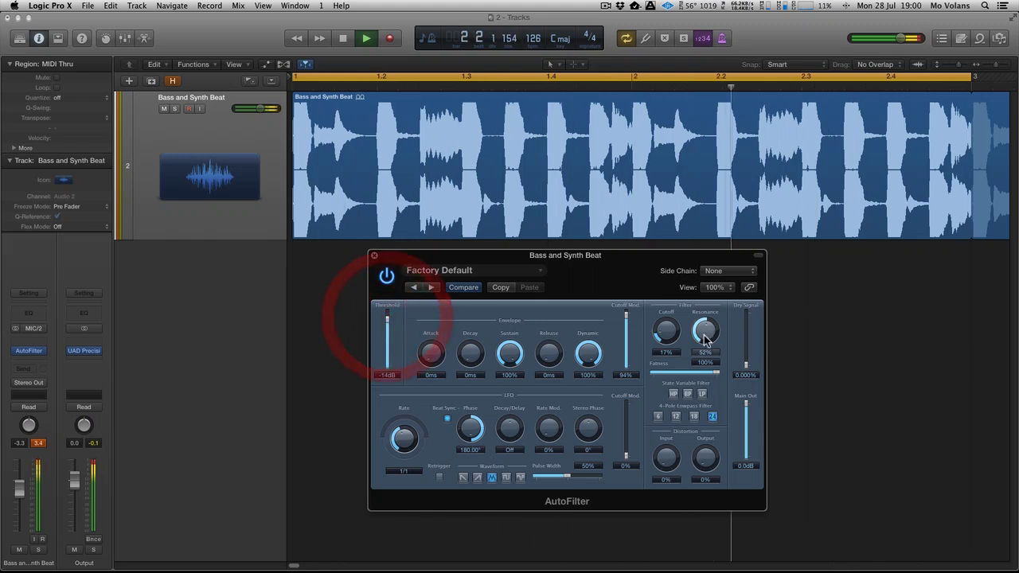
left_click_drag(666, 333, 628, 306)
- Set Attack 176ms, Distortion Input 48%, Cutoff Mod 89%, Threshold -57dB and Cutoff 23%
left_click_drag(432, 344, 432, 313)
left_click_drag(703, 338, 703, 331)
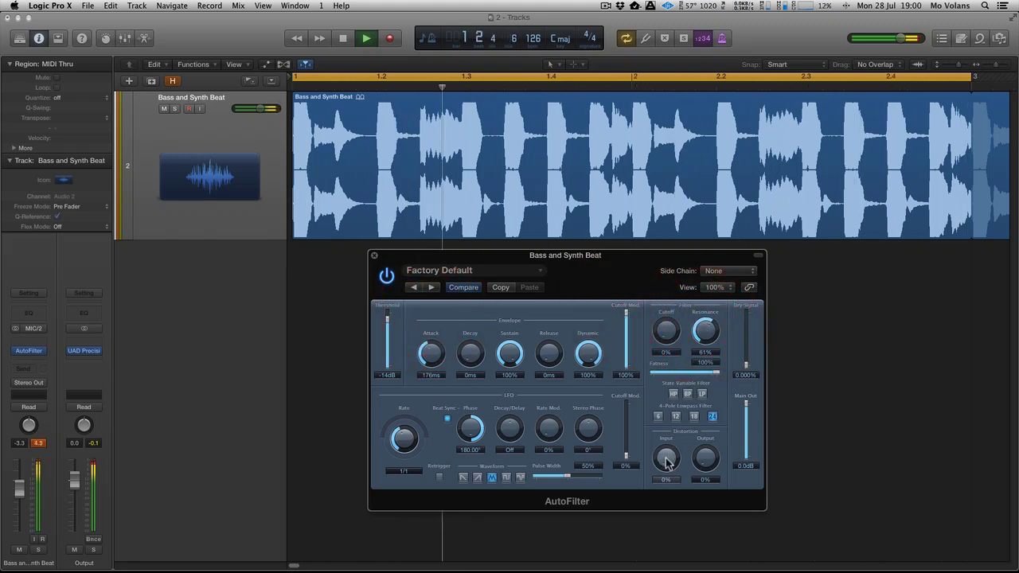
left_click_drag(667, 461, 666, 462)
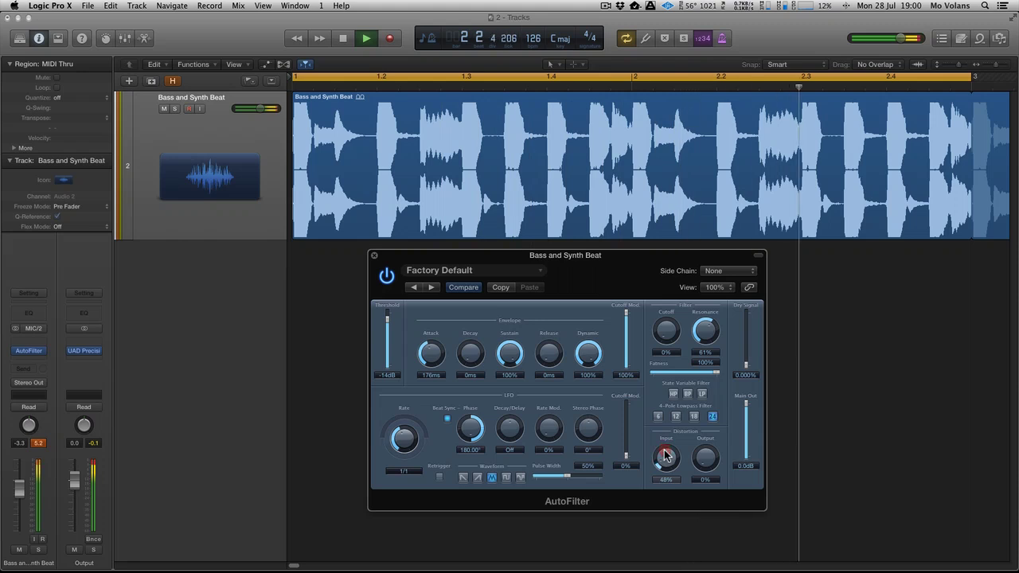
left_click_drag(705, 332, 705, 350)
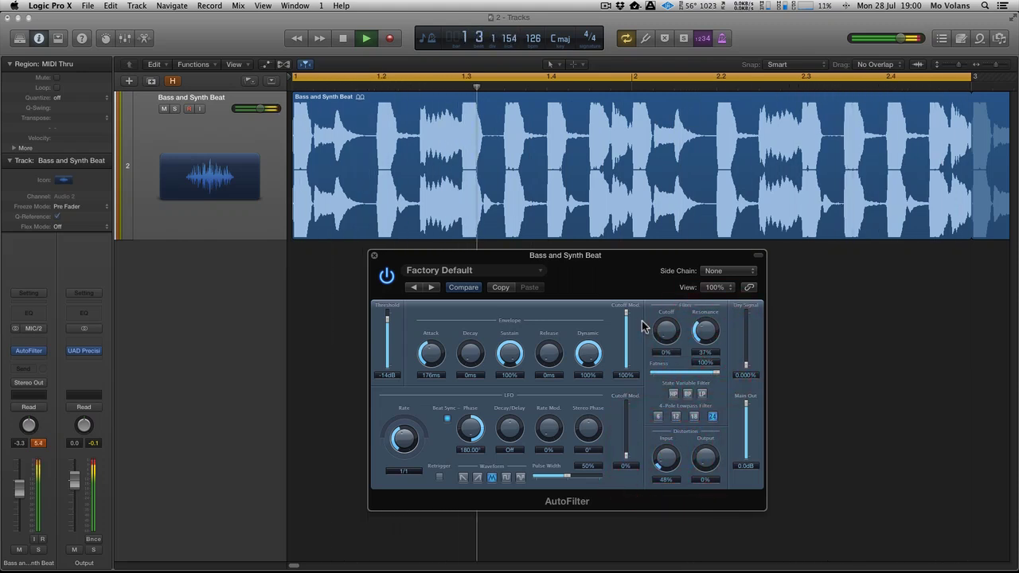
left_click_drag(627, 312, 671, 289)
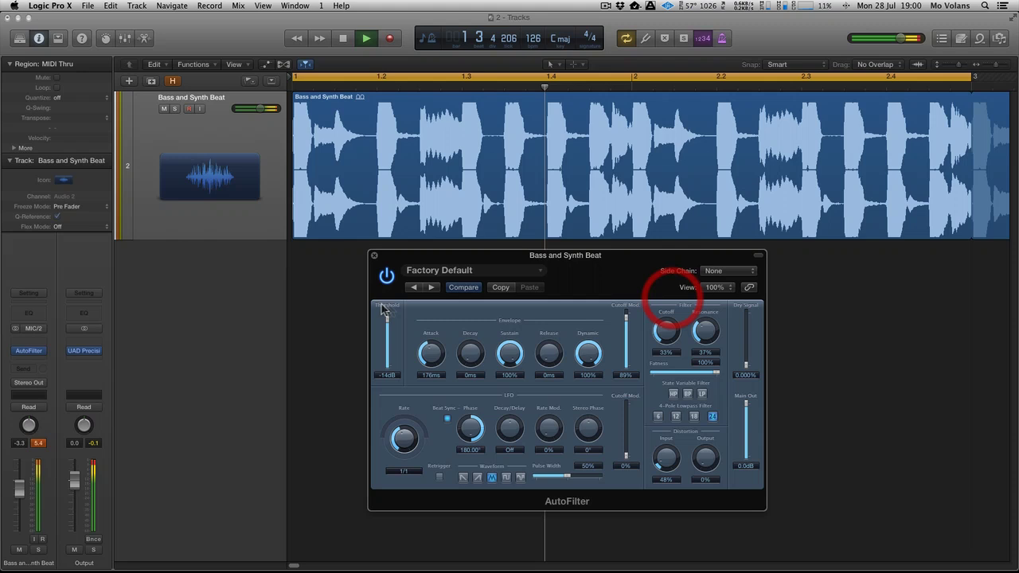
left_click_drag(387, 320, 387, 347)
left_click_drag(668, 336, 706, 310)
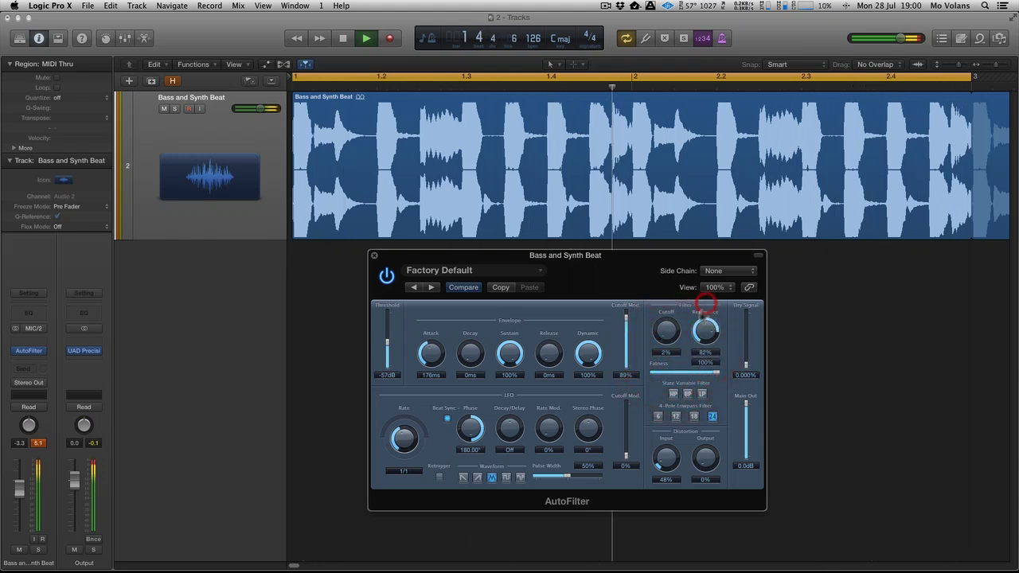
left_click_drag(666, 330, 669, 325)
- Stop the looping playback so the playhead returns to bar 1
key("space")
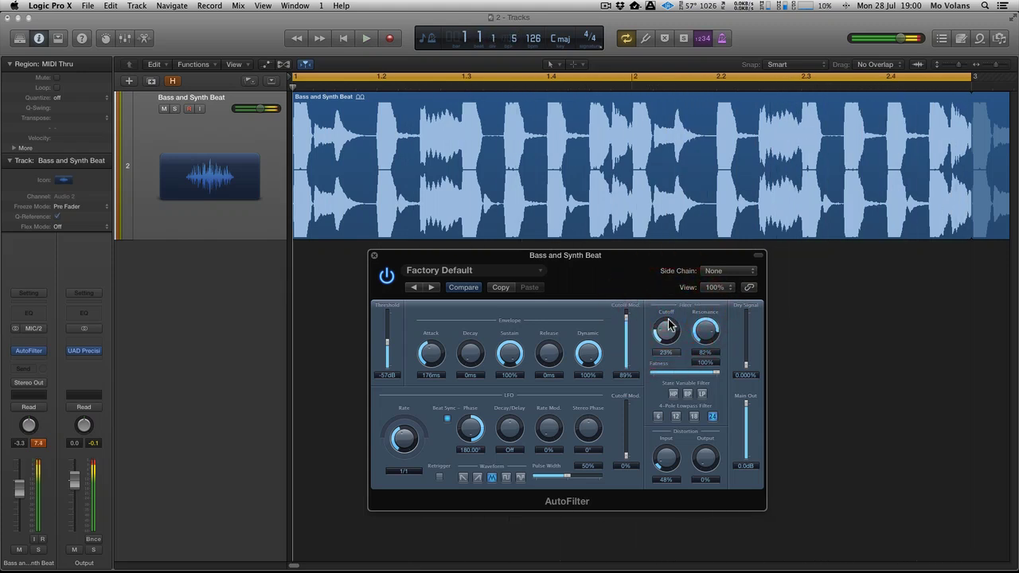